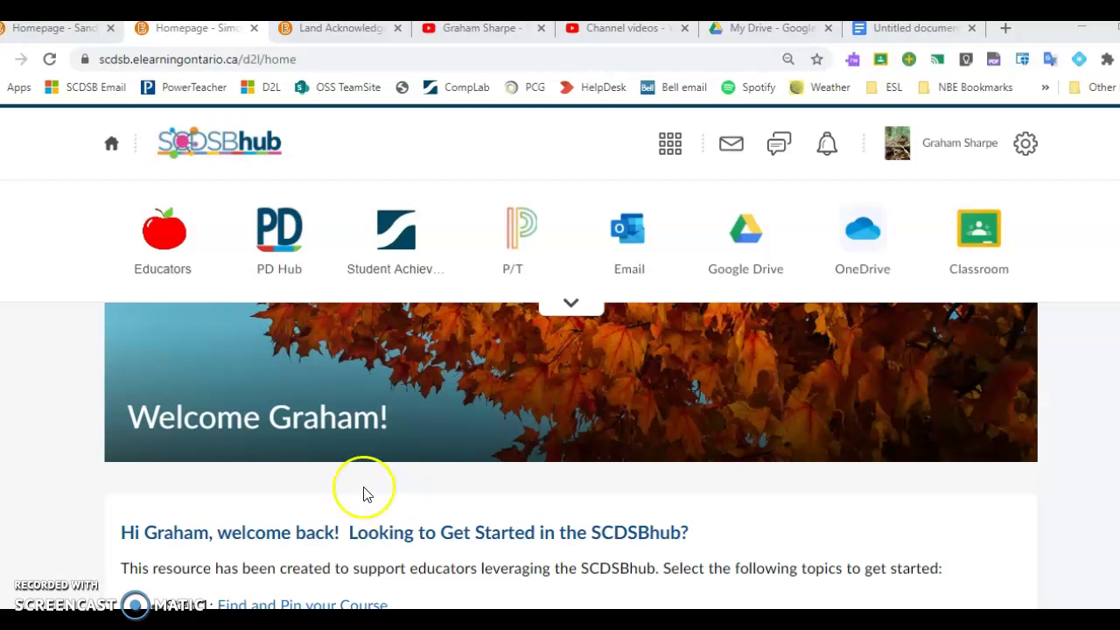
# Step: Open the NBE3E1-1 English Contemporary Aboriginal Voices course from My Courses and switch to the student role view
pyautogui.scroll(-10, 462, 285)
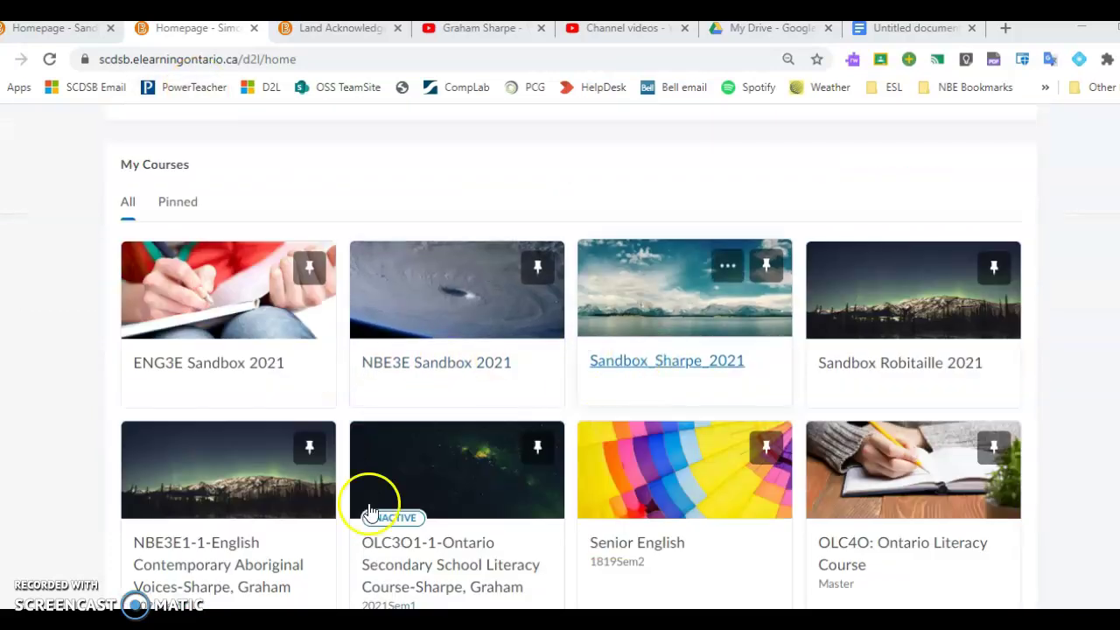
pyautogui.click(222, 557)
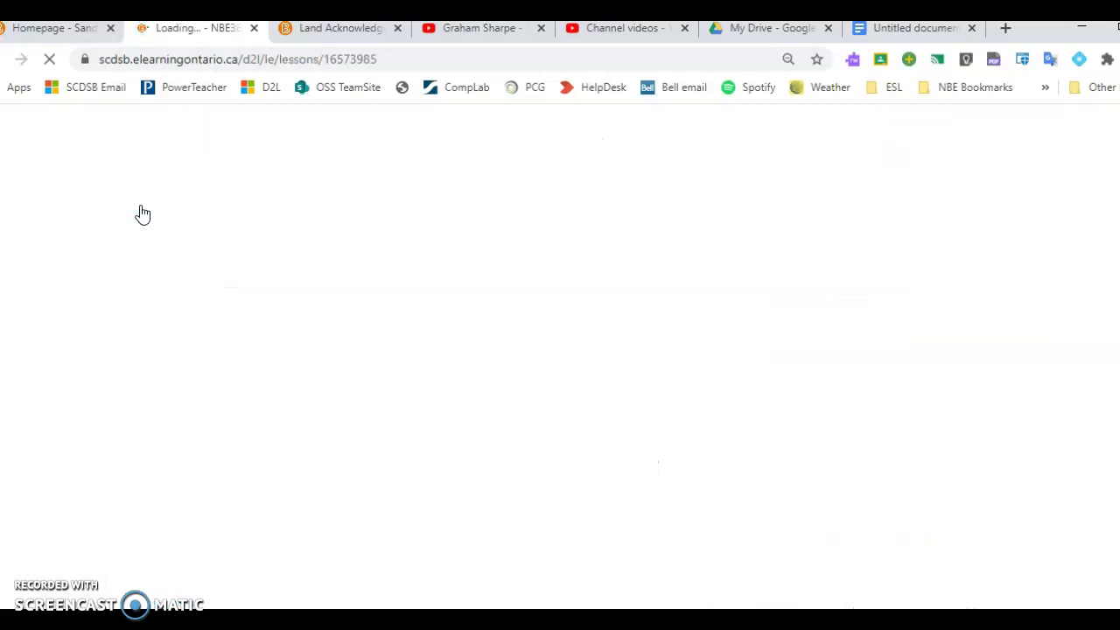
pyautogui.click(914, 331)
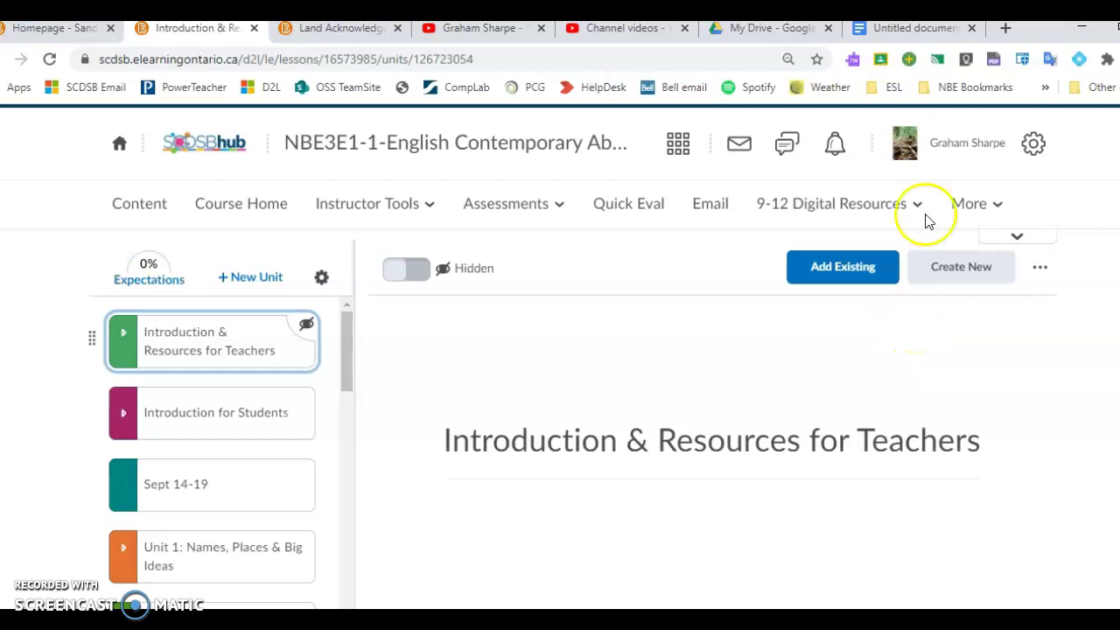
pyautogui.click(961, 151)
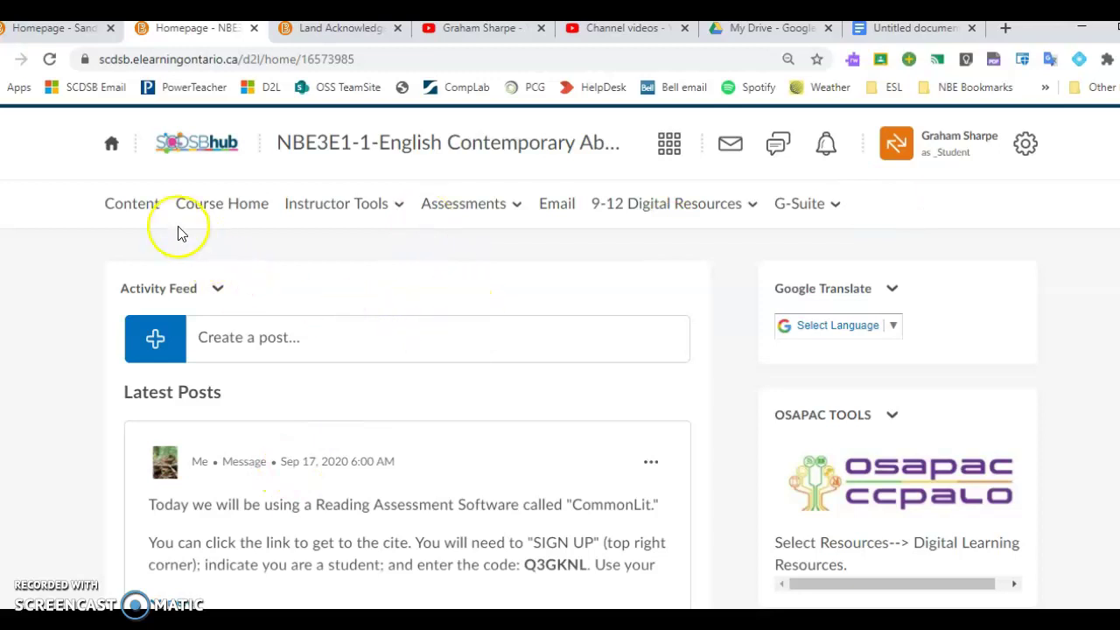
# Step: In the course content, open the Land Acknowledgement(s) & Media Works topic under Unit 1's Land Acknowledgement(s) section
pyautogui.click(133, 208)
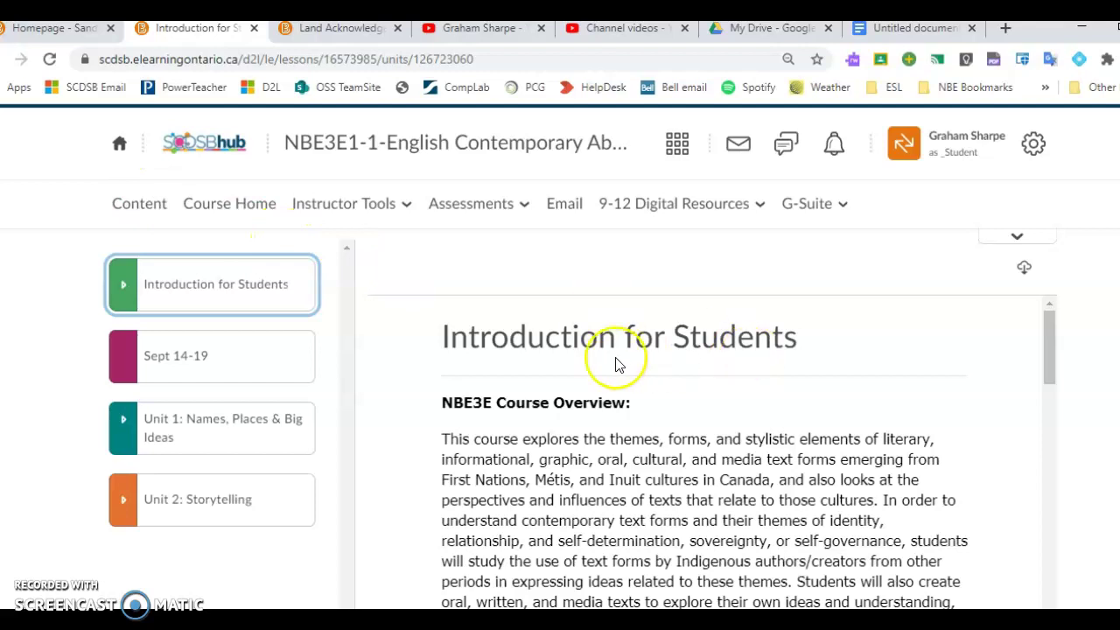
pyautogui.click(128, 422)
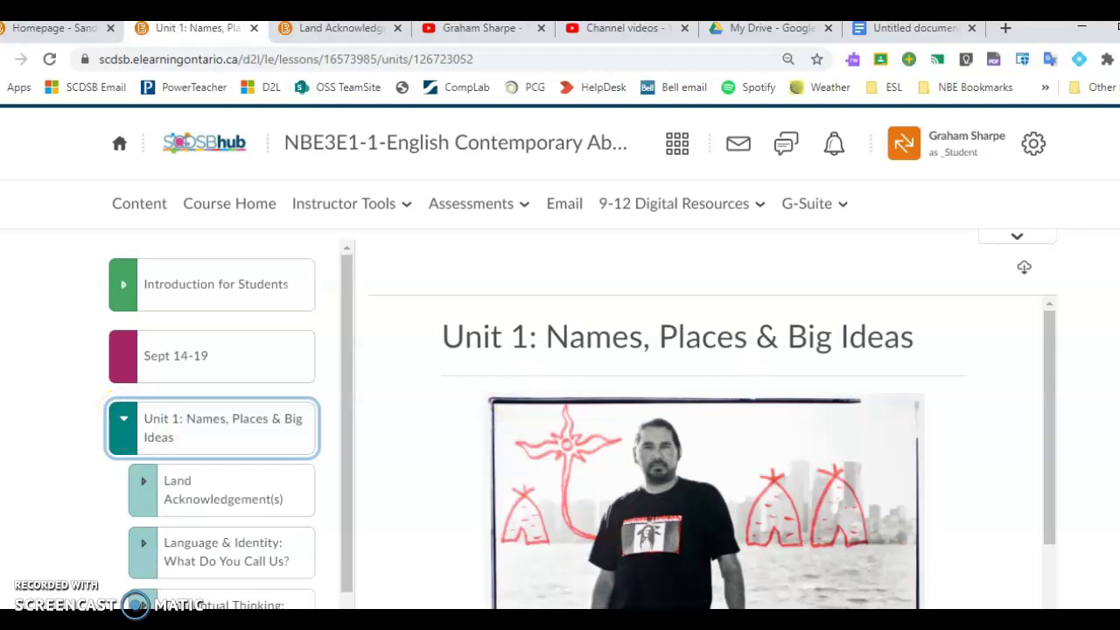
pyautogui.click(145, 494)
pyautogui.moveTo(349, 303); pyautogui.dragTo(347, 434)
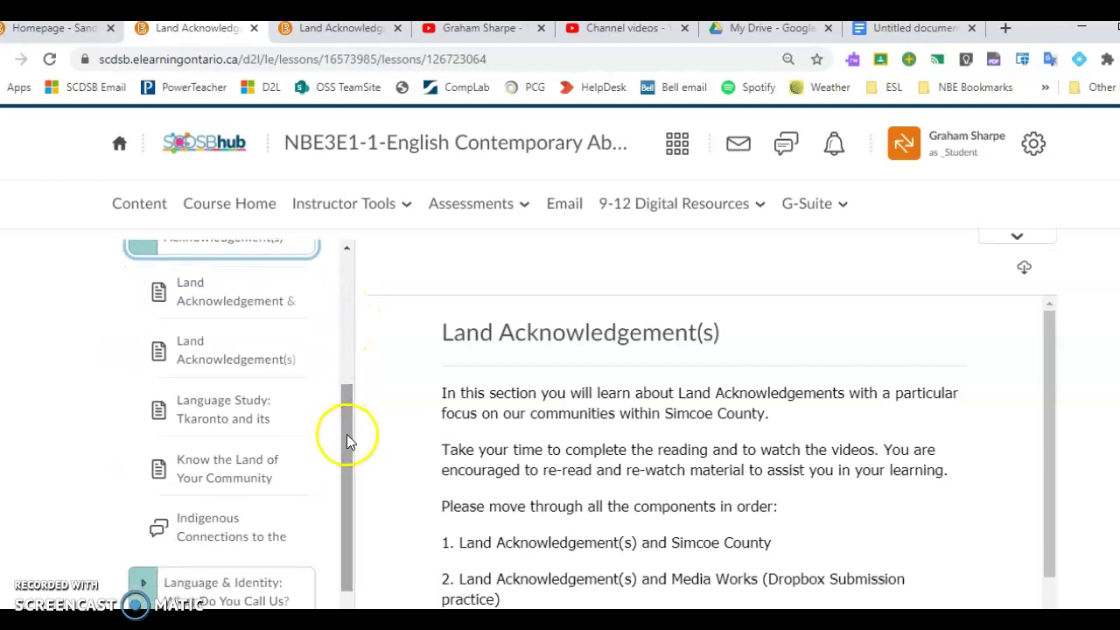
pyautogui.click(251, 351)
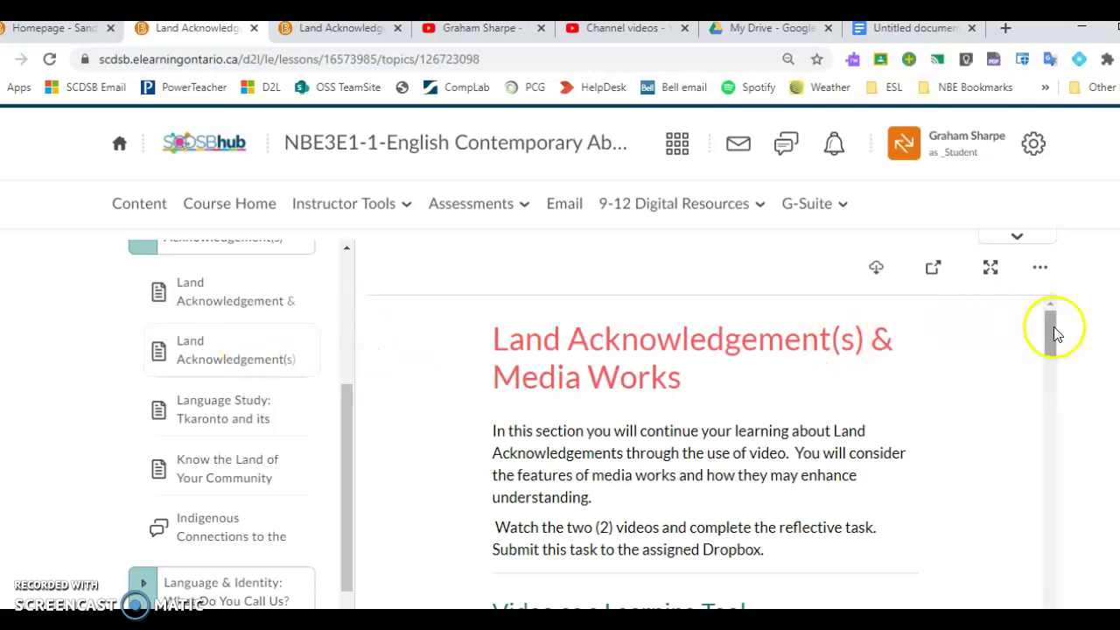
# Step: Examine the Land Acknowledgement(s) & Media Works topic in full screen, covering the introduction, videos, reflection questions and task
pyautogui.moveTo(1054, 329); pyautogui.dragTo(1048, 571)
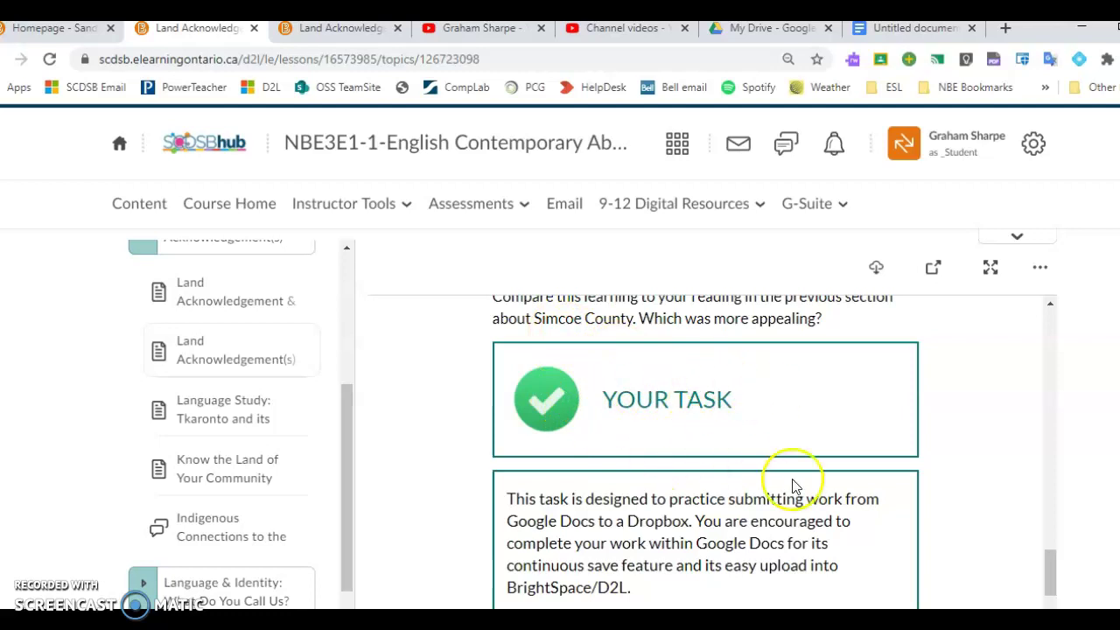
pyautogui.click(989, 268)
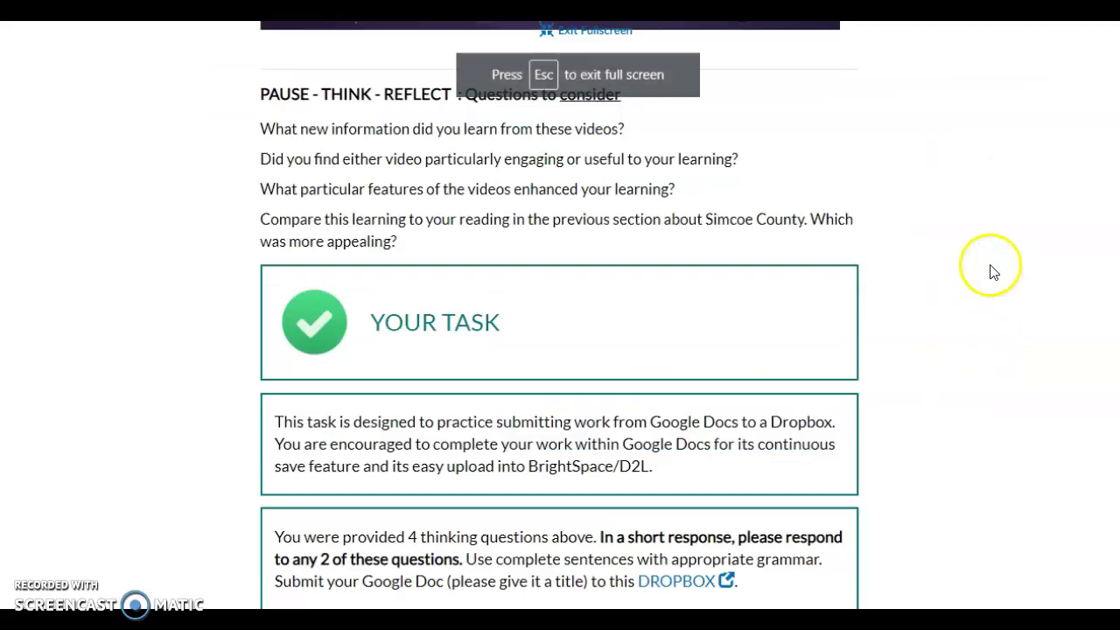
pyautogui.scroll(10, 826, 289)
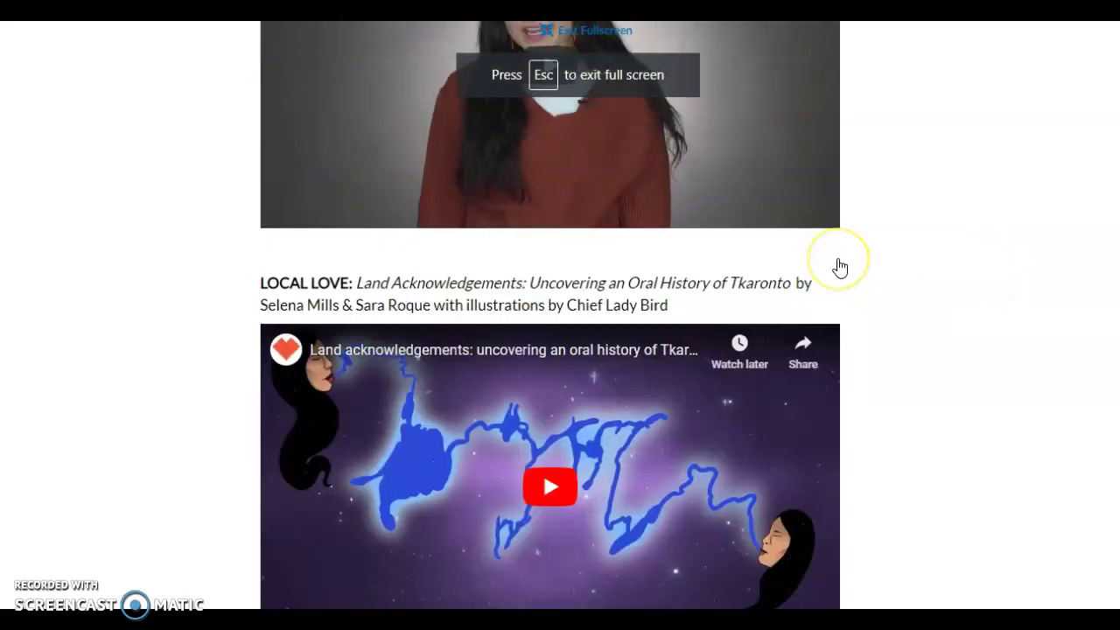
pyautogui.scroll(8, 840, 267)
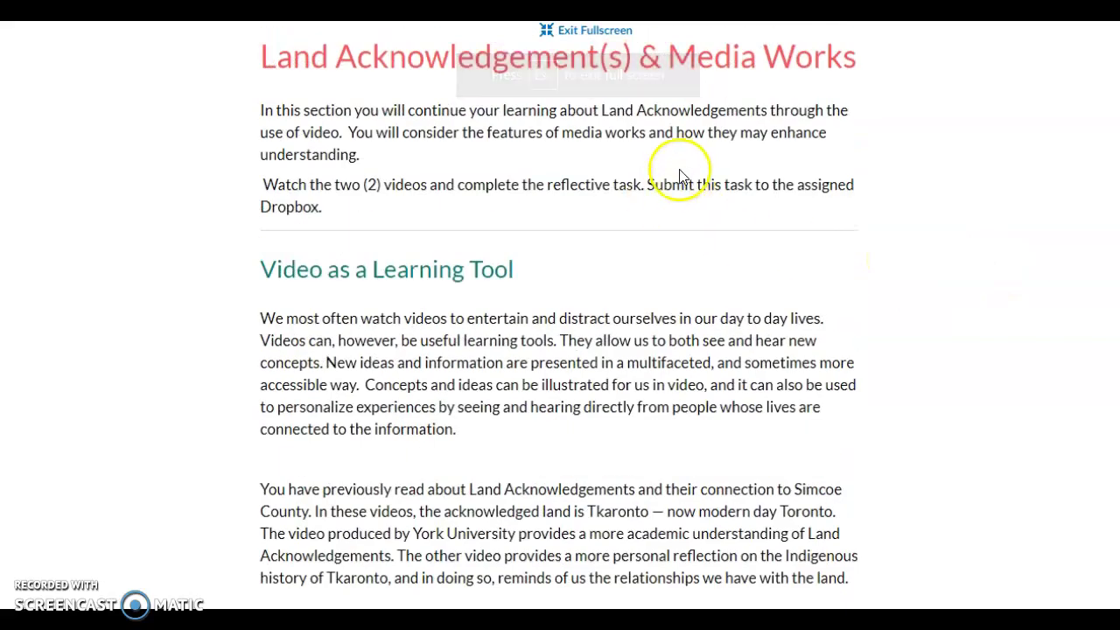
pyautogui.scroll(-10, 680, 170)
pyautogui.scroll(-7, 638, 368)
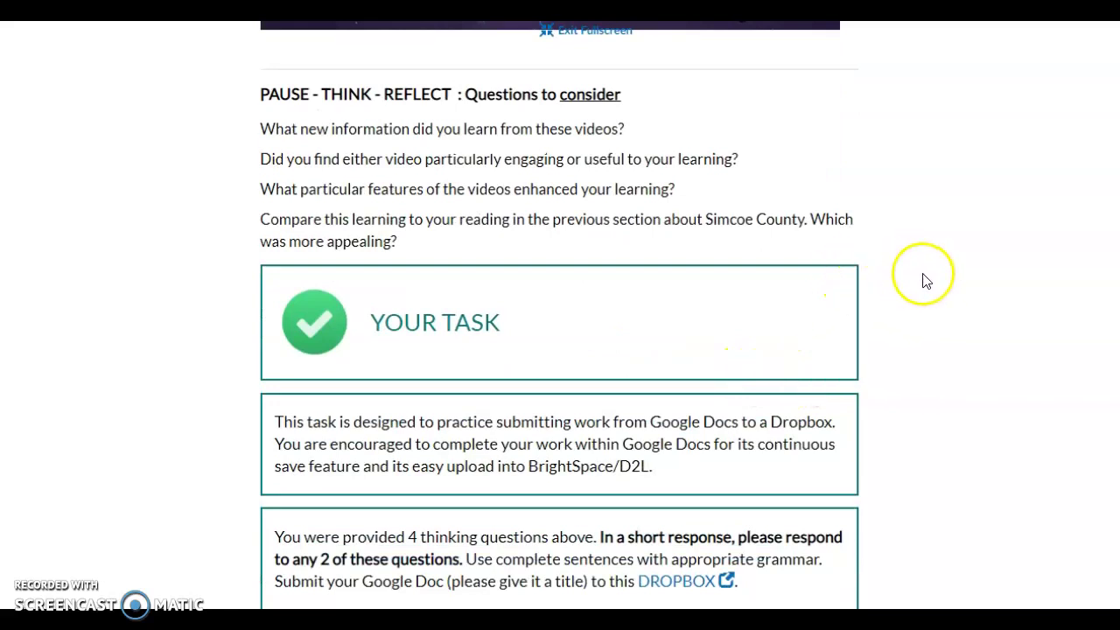
# Step: Open the DROPBOX link in the task and review the folder's instructions and assignment submission form
pyautogui.click(687, 582)
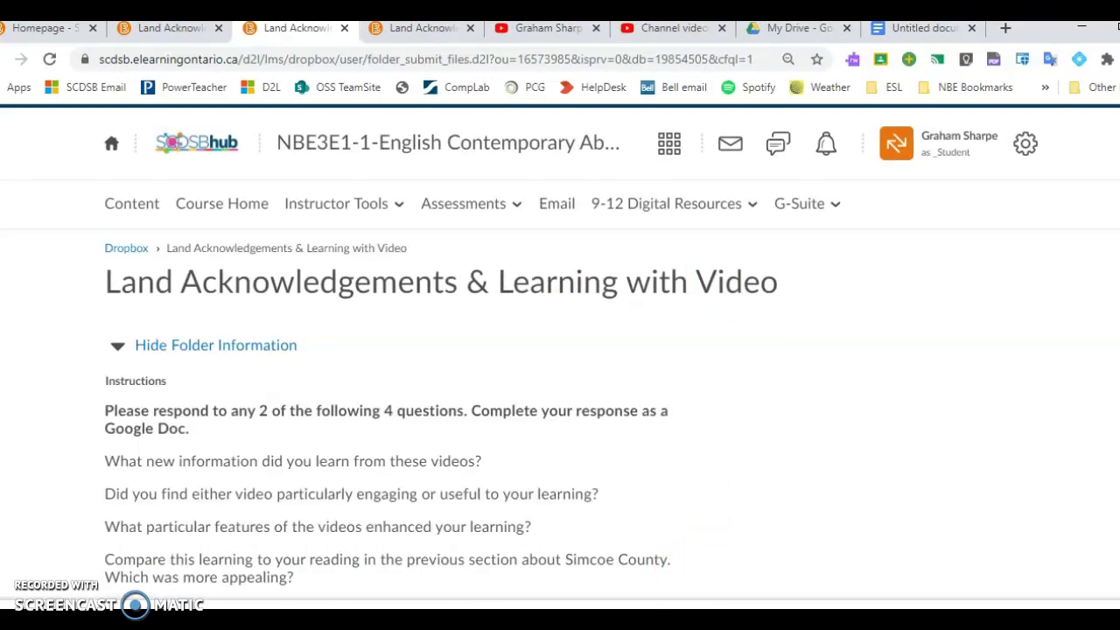
pyautogui.scroll(-3, 363, 271)
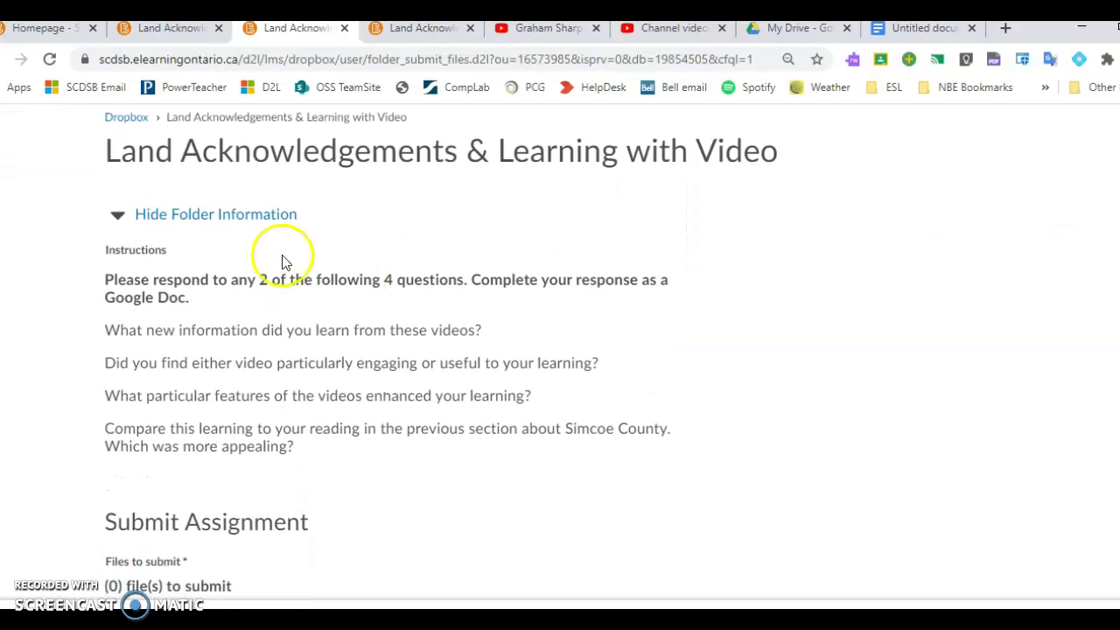
pyautogui.scroll(-2, 450, 328)
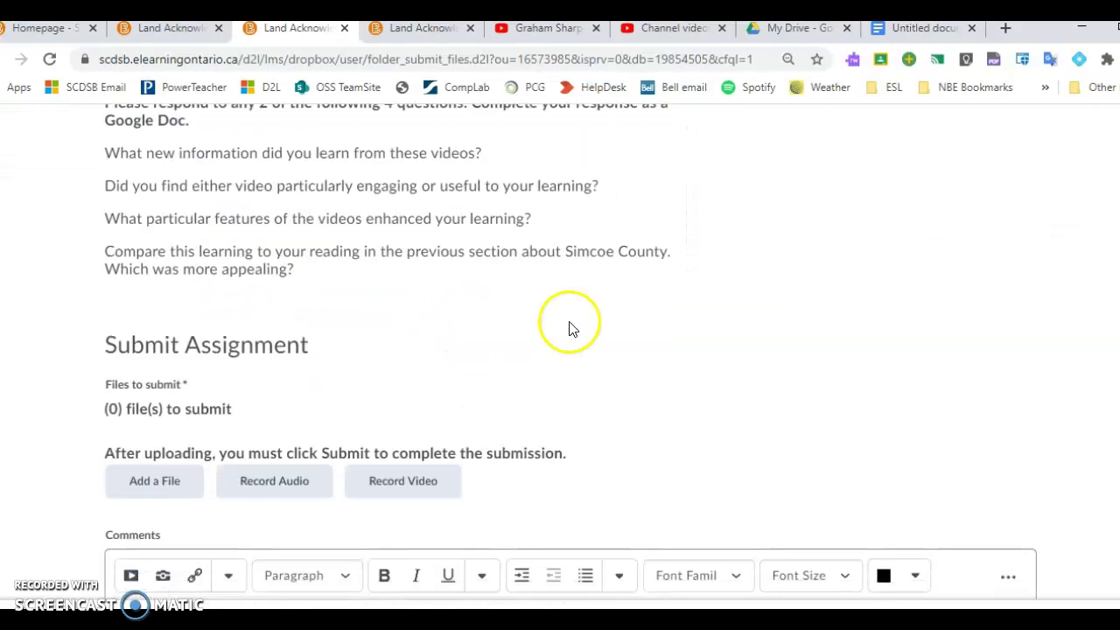
pyautogui.scroll(-1, 565, 331)
pyautogui.scroll(1, 620, 324)
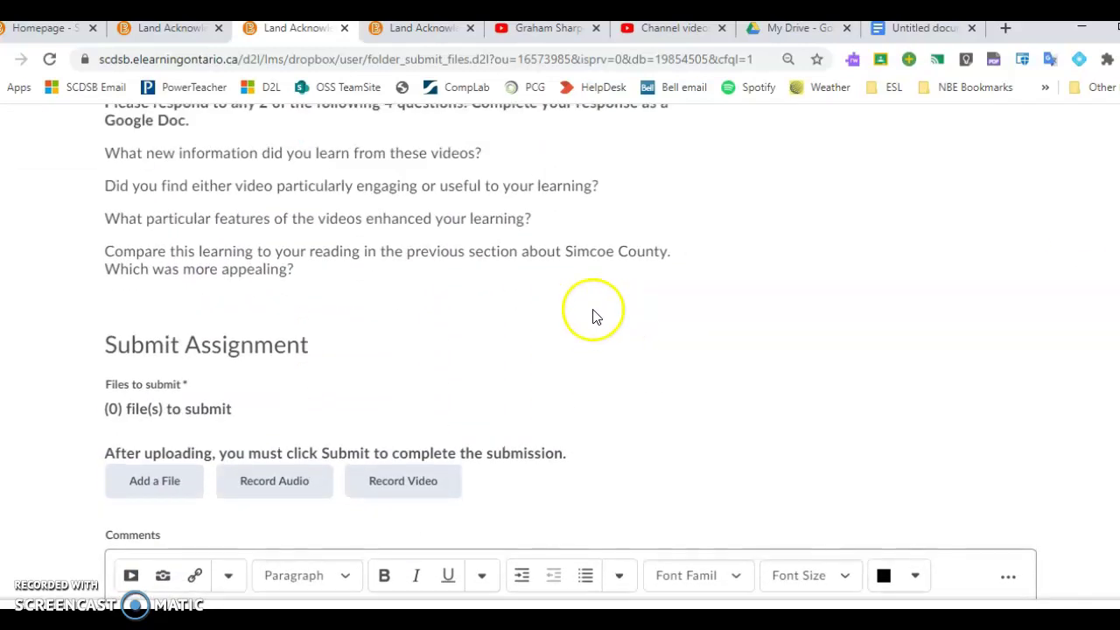
pyautogui.scroll(-2, 595, 317)
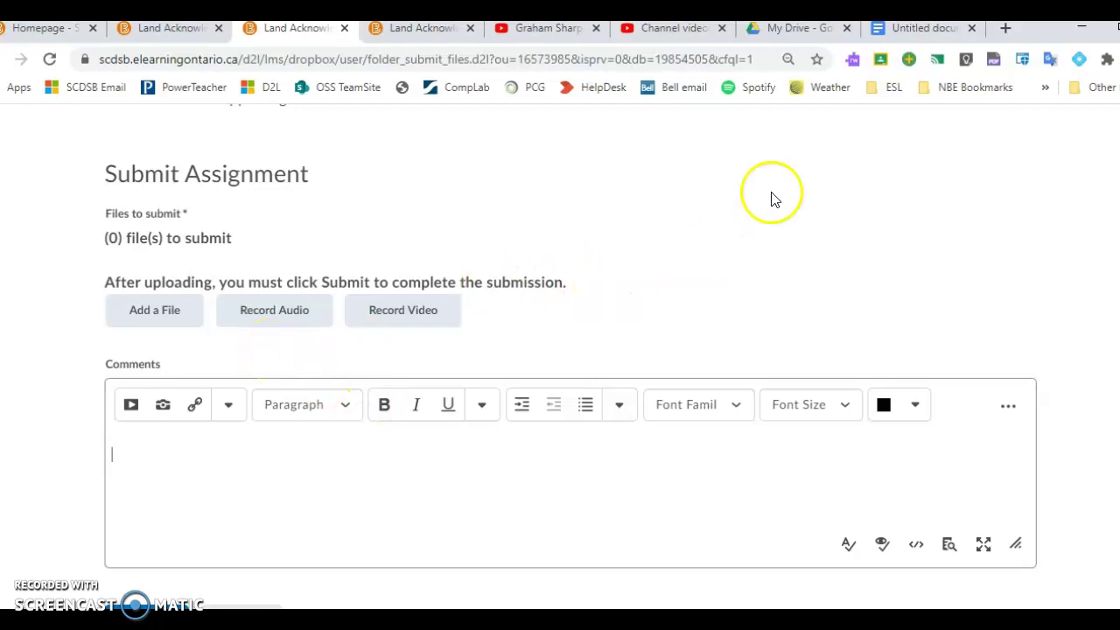
# Step: Switch to the blank Google Docs document, enter "Sample document." and title the file Task 1
pyautogui.click(919, 31)
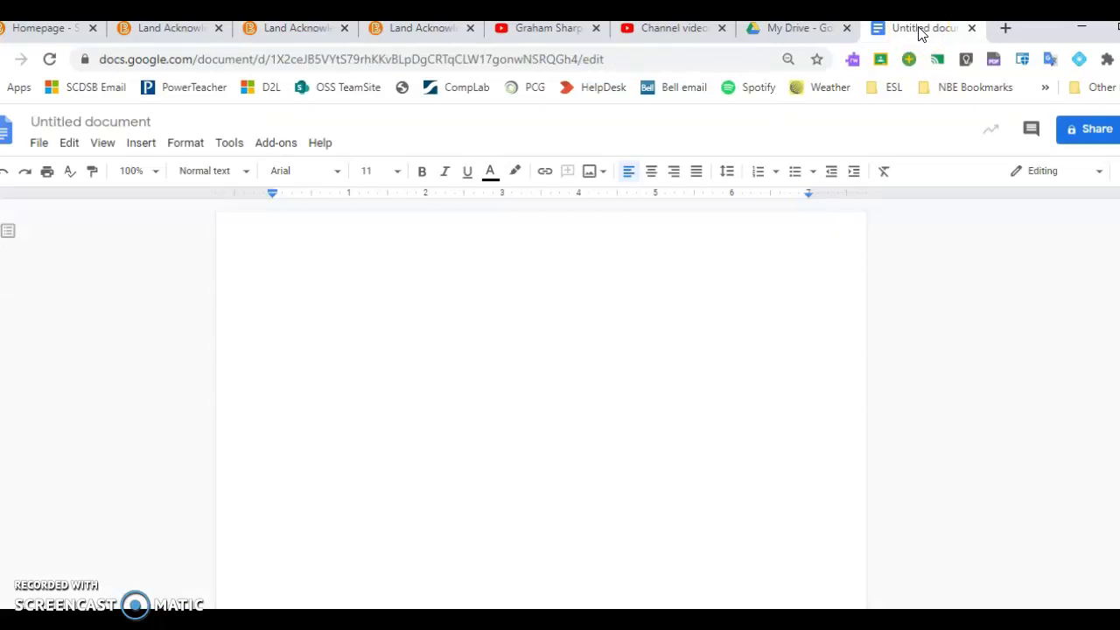
pyautogui.write('Sample document.')
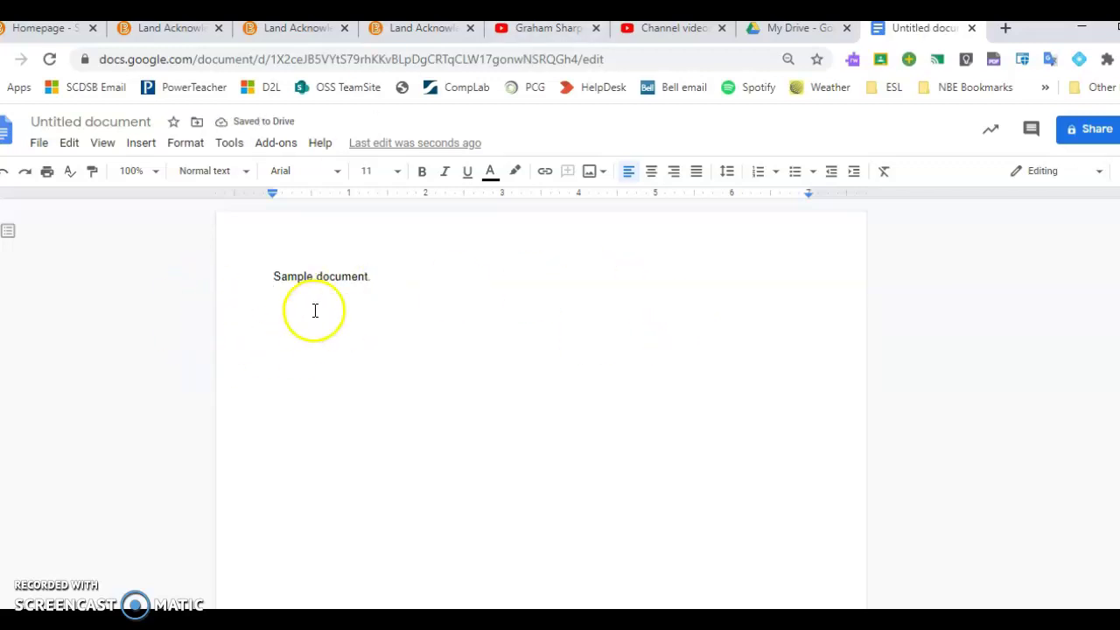
pyautogui.click(66, 124)
pyautogui.moveTo(147, 120); pyautogui.dragTo(39, 118)
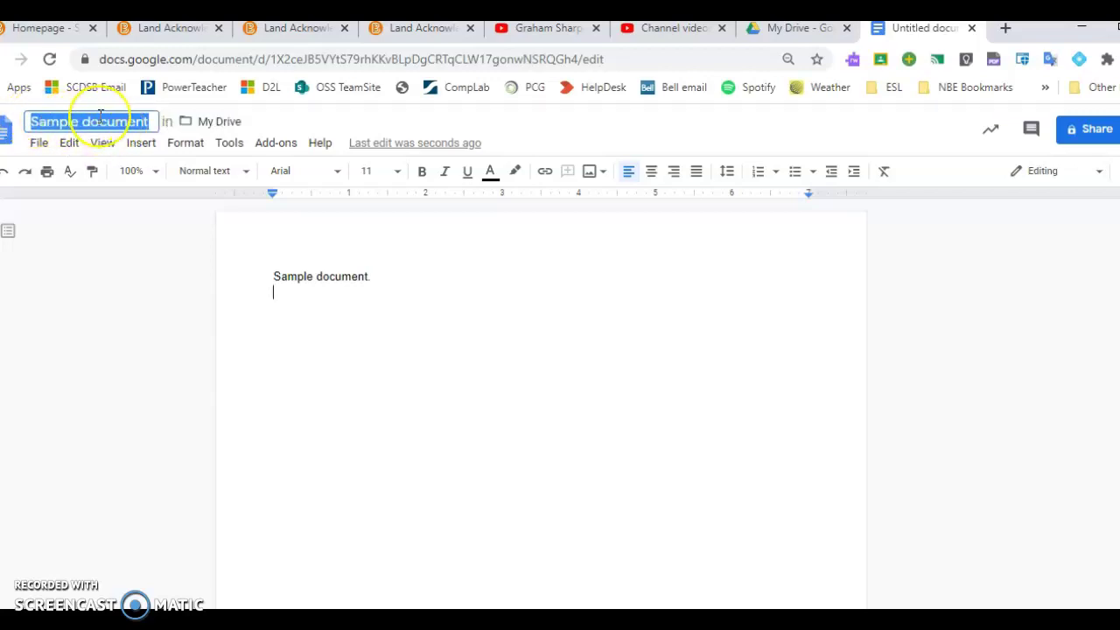
pyautogui.write('Task 1')
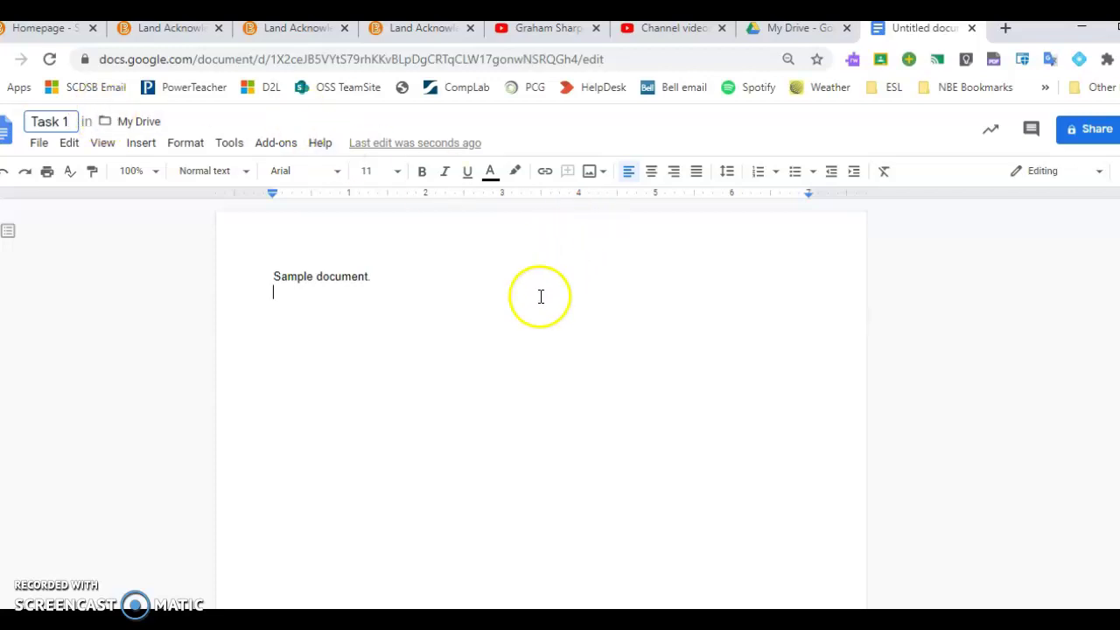
pyautogui.click(31, 122)
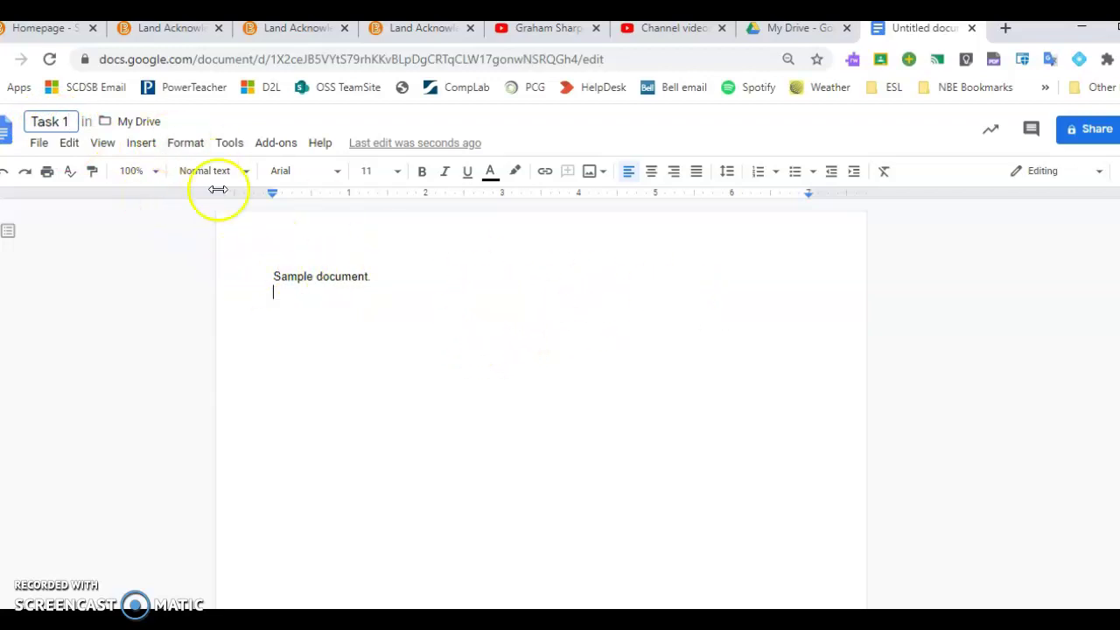
pyautogui.click(380, 250)
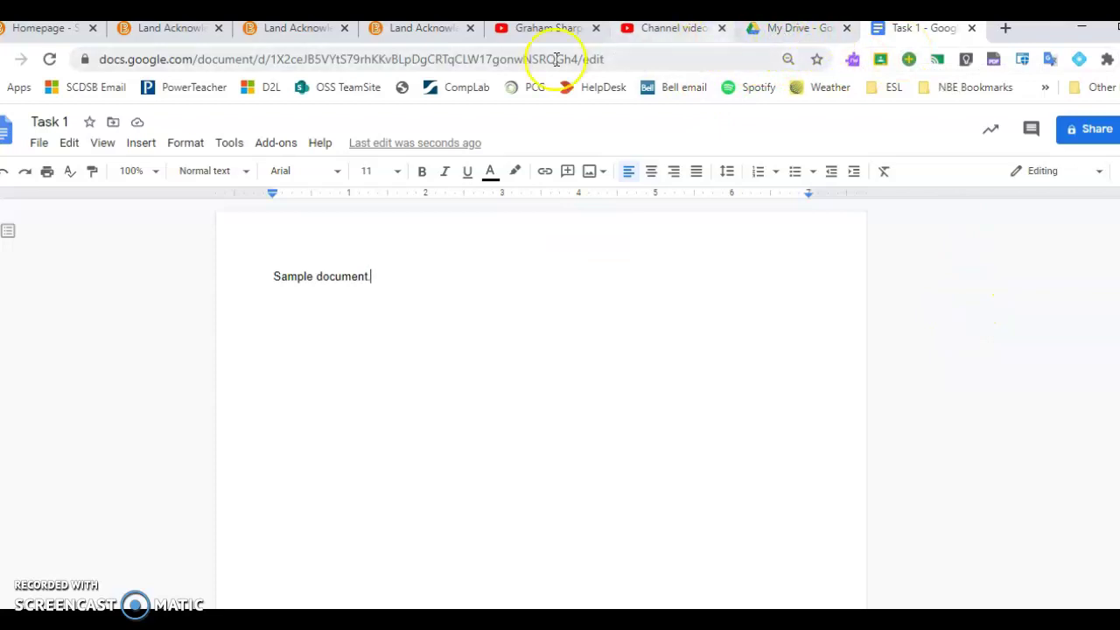
# Step: Return to the Dropbox submission page and browse Google Drive for a file to add to the assignment
pyautogui.click(400, 35)
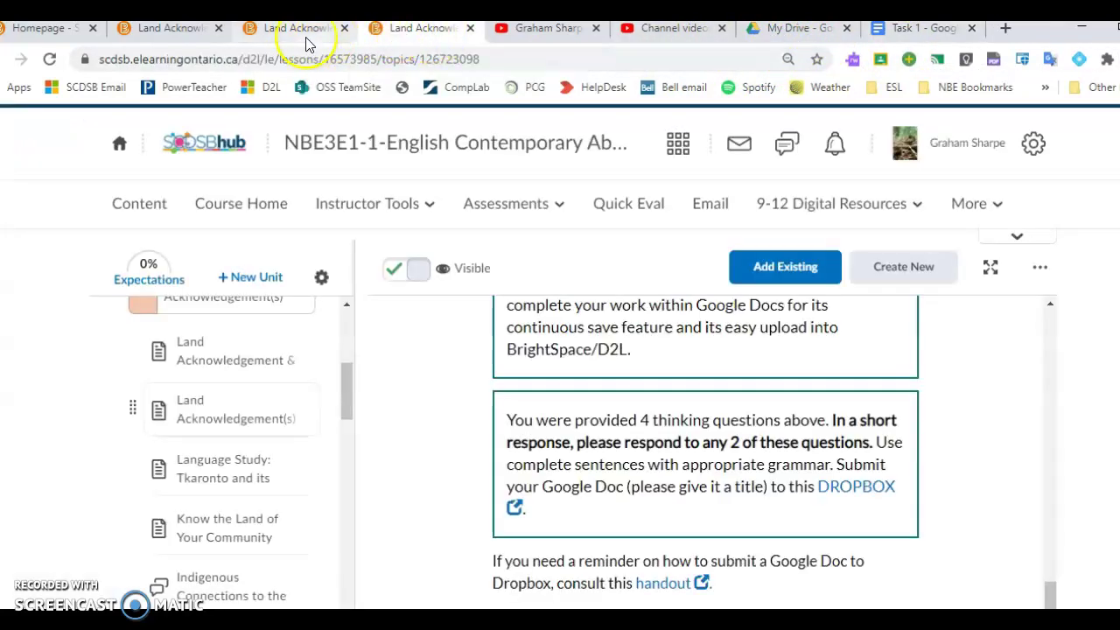
pyautogui.click(297, 33)
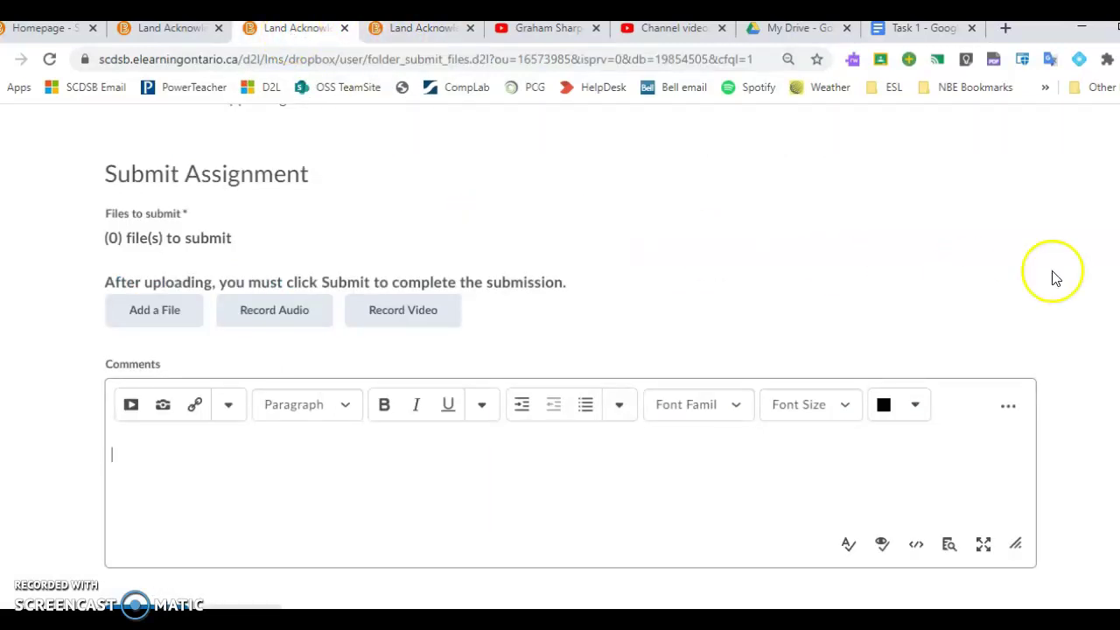
pyautogui.click(131, 490)
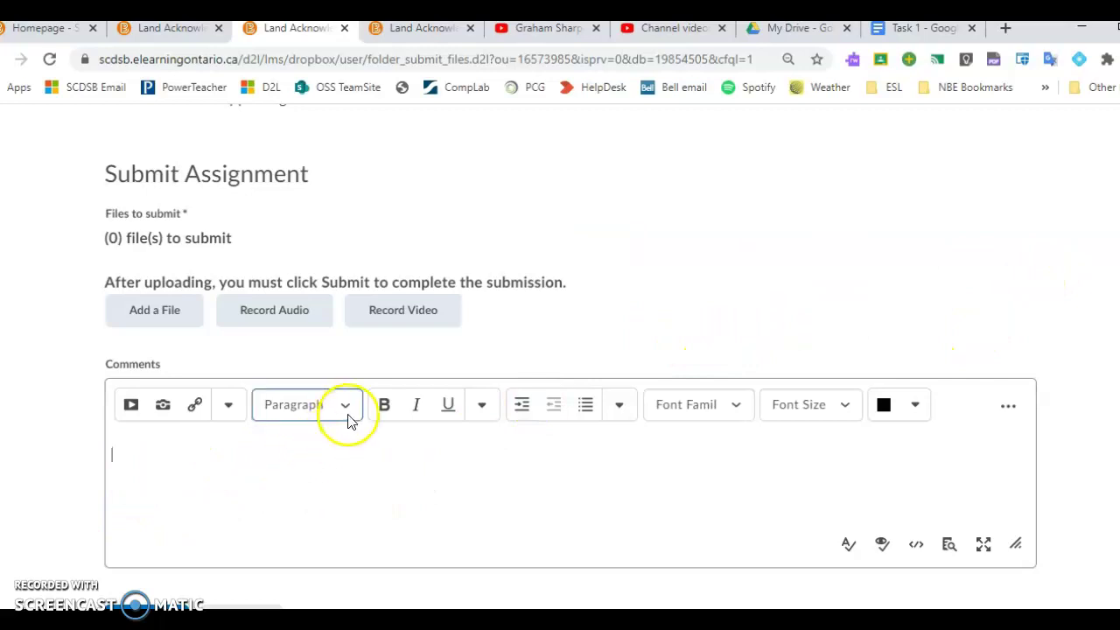
pyautogui.click(170, 314)
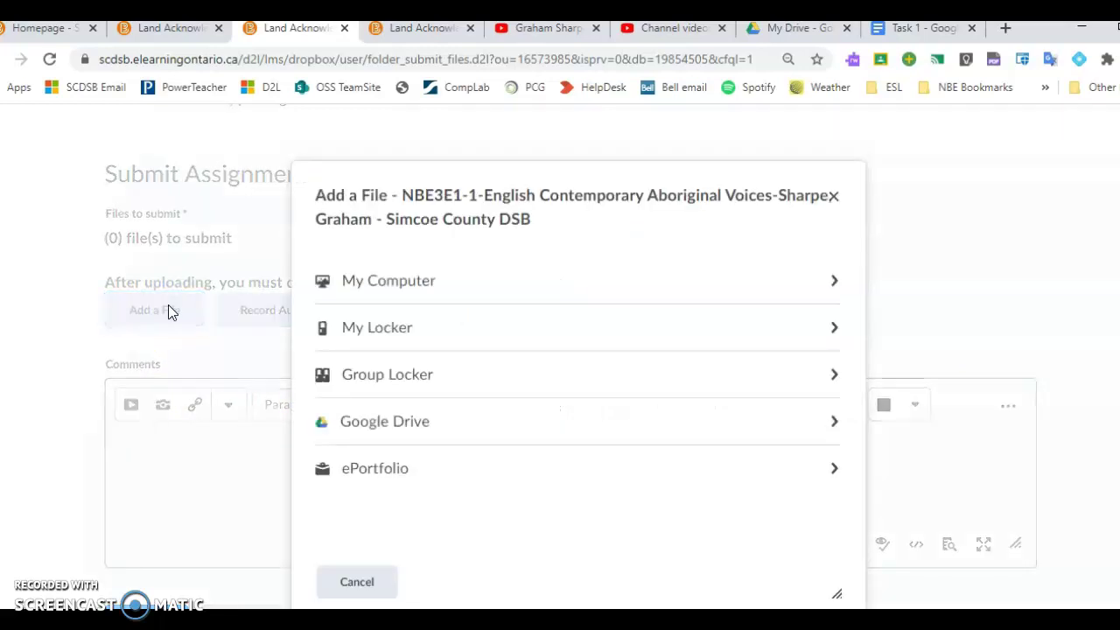
pyautogui.click(401, 427)
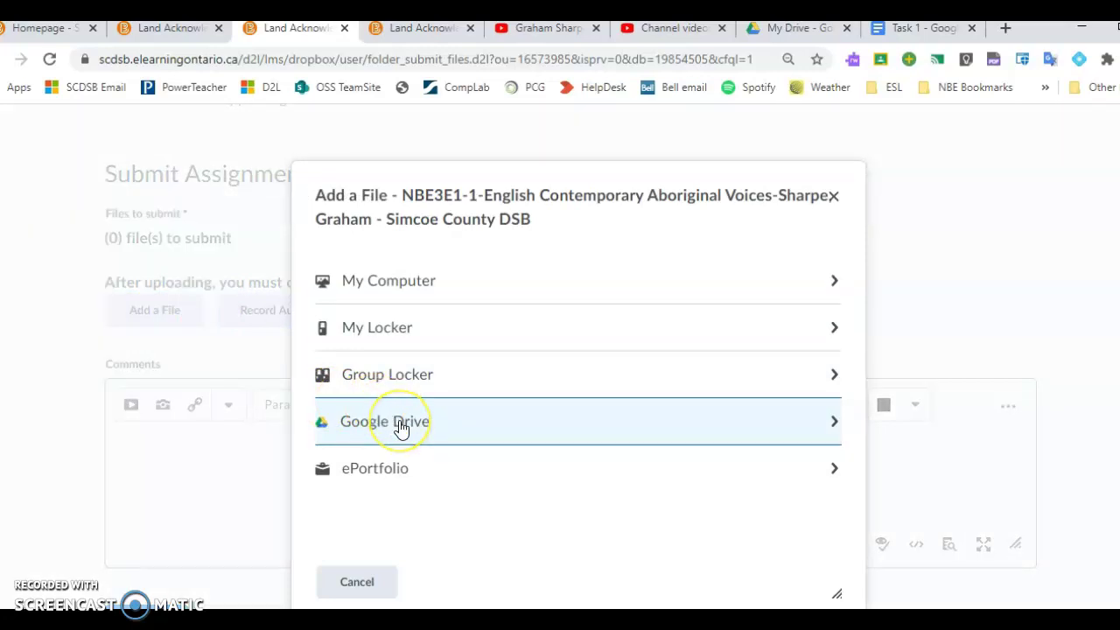
pyautogui.click(437, 427)
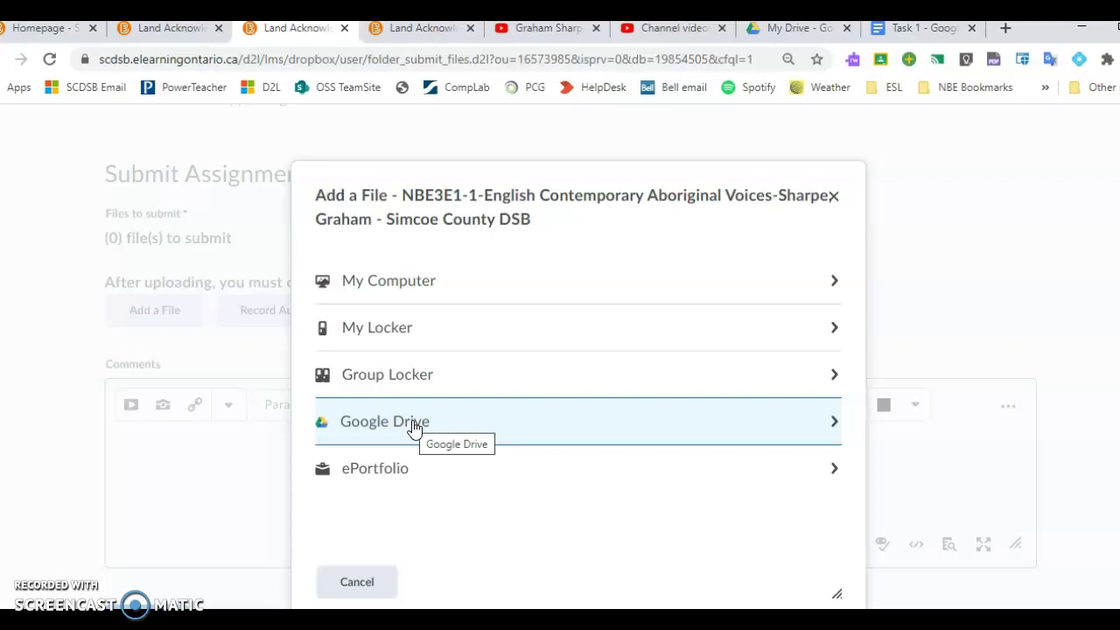
pyautogui.click(833, 425)
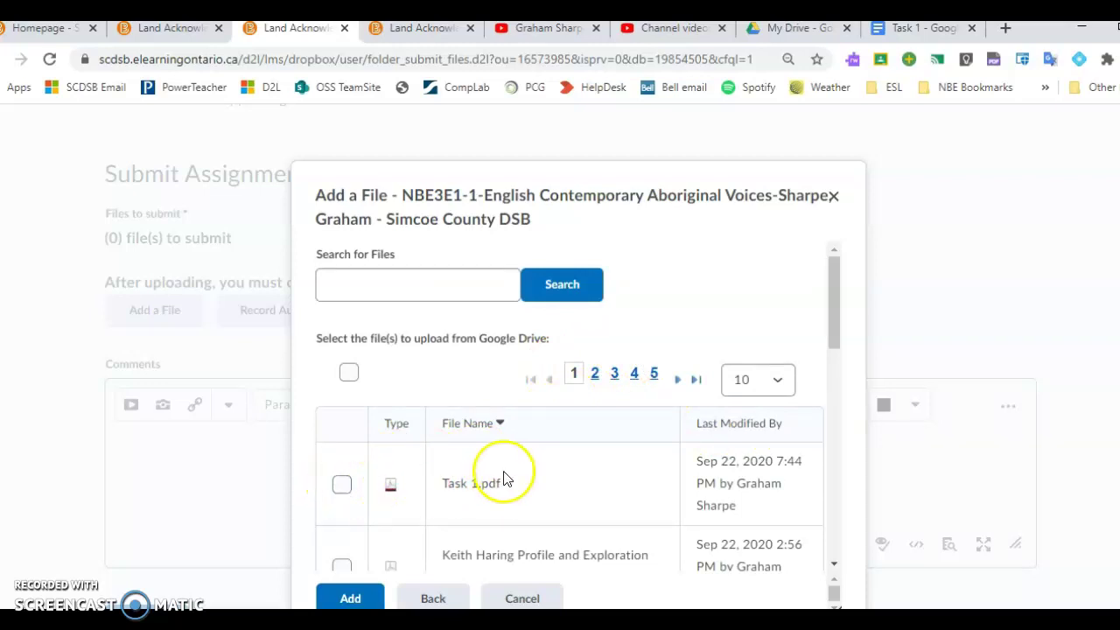
# Step: Add Task 1.pdf from the Google Drive file list to the assignment submission
pyautogui.click(343, 485)
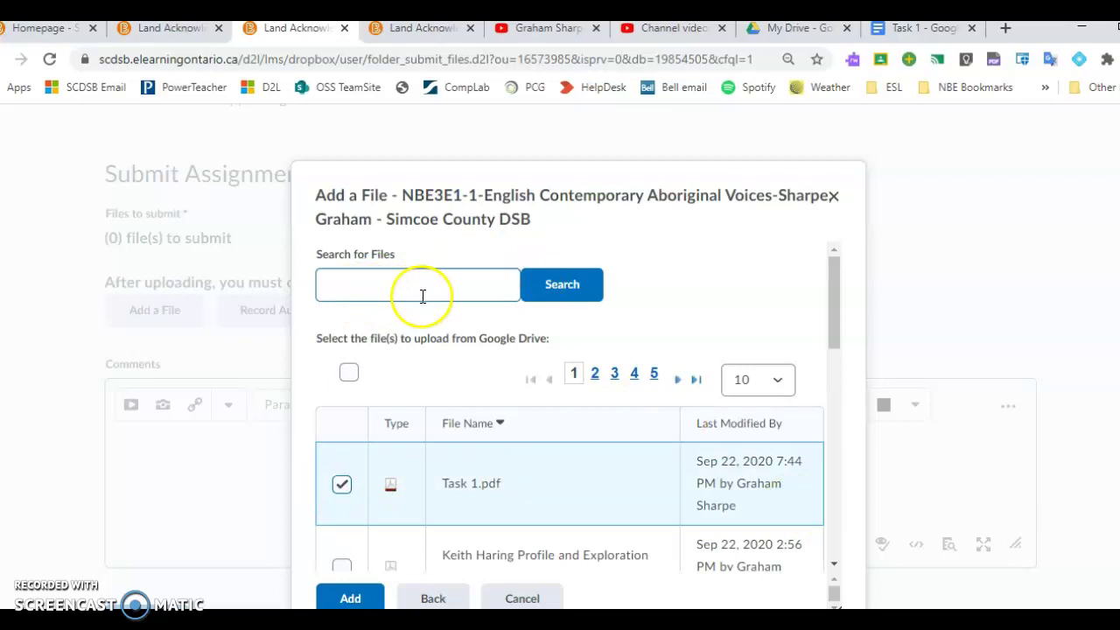
pyautogui.moveTo(836, 298); pyautogui.dragTo(834, 299)
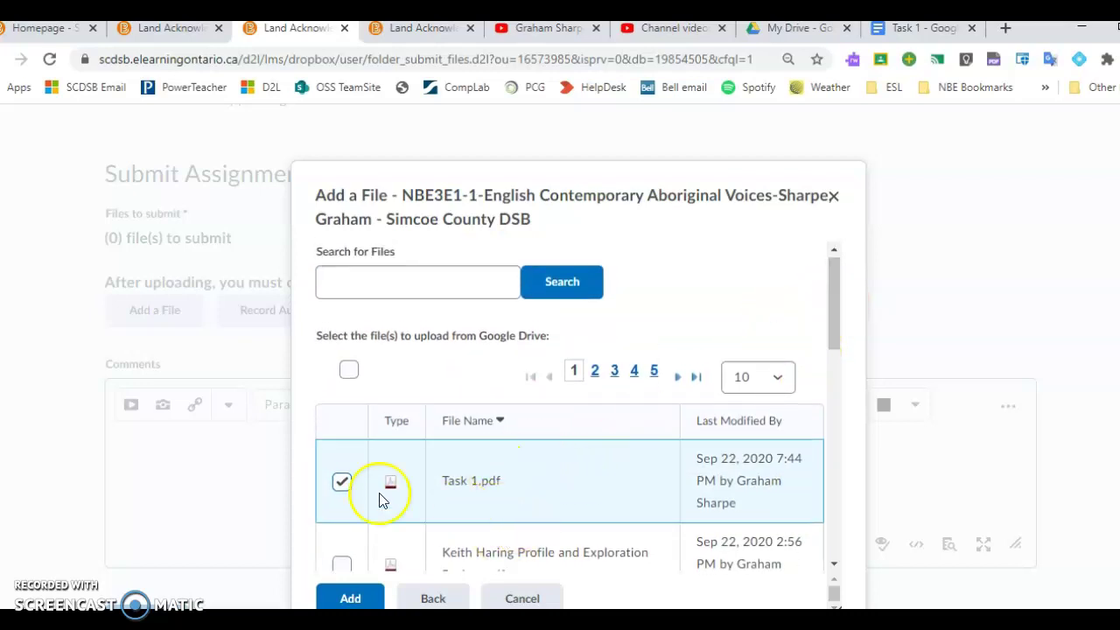
pyautogui.click(369, 600)
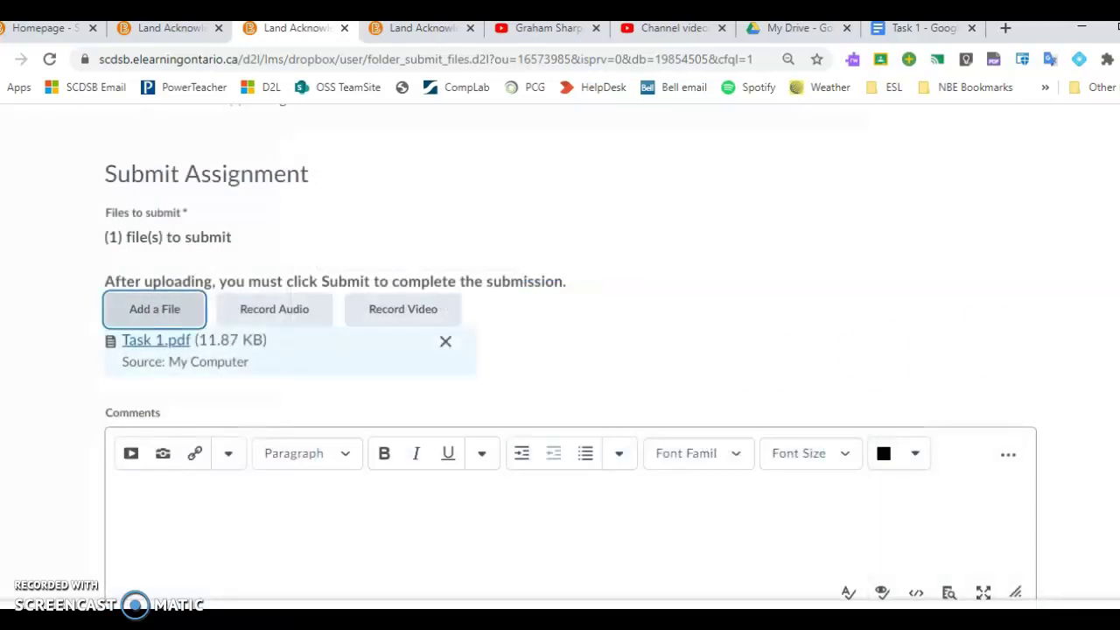
# Step: Place the text cursor in the submission's Comments box
pyautogui.scroll(-1, 560, 363)
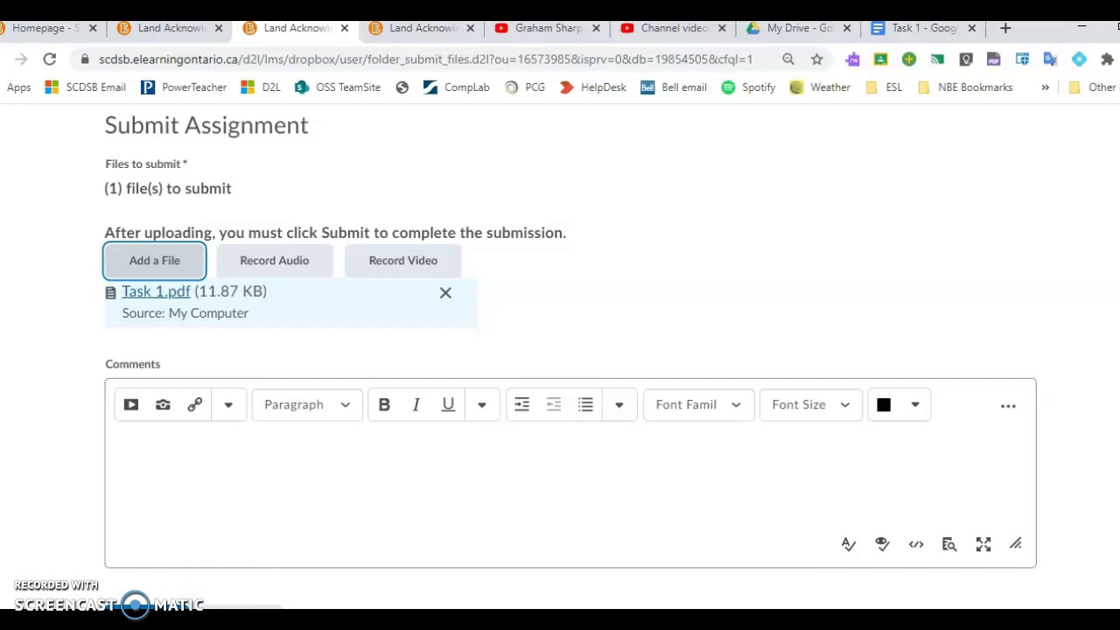
pyautogui.click(149, 450)
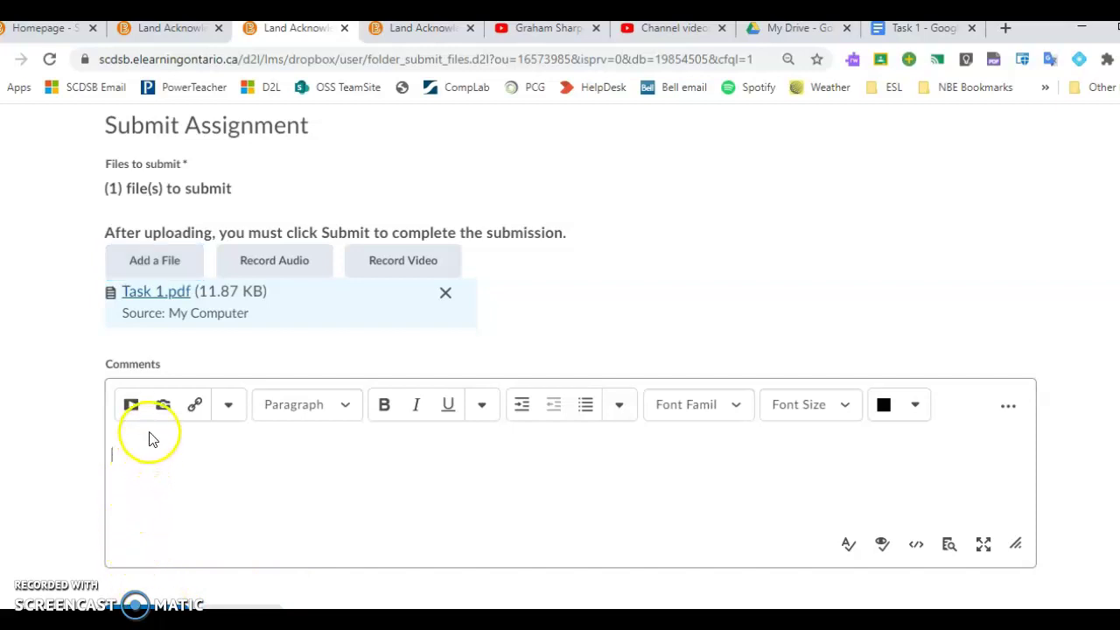